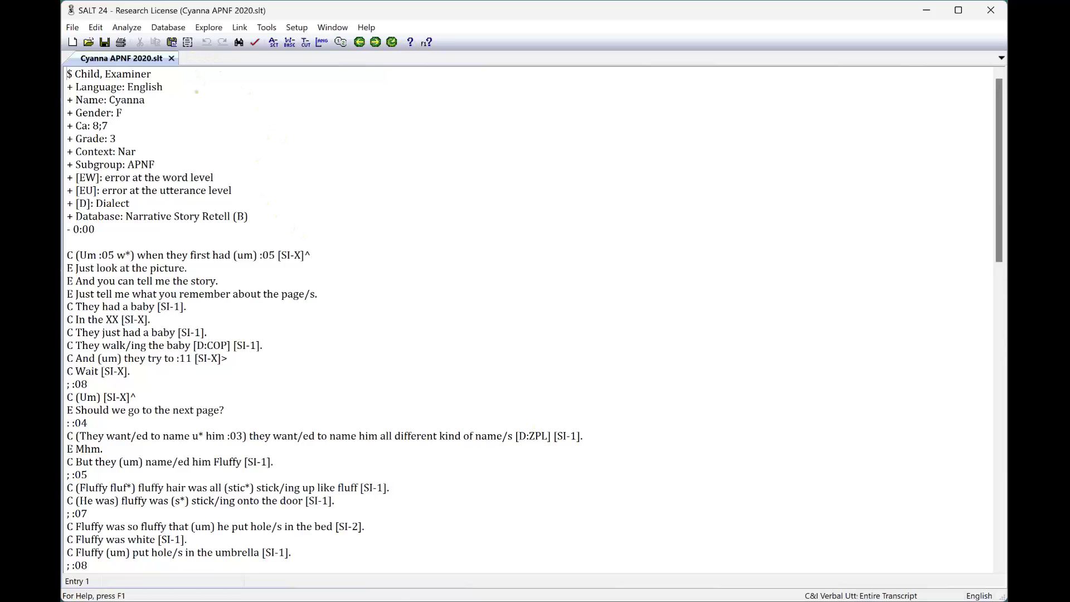
Step: Select APNF database samples matched by age within 6 months, equated by total words as 22 samples of 214 words, with a 1 SD interval
{"action": "left_click", "coordinate": [168, 28]}
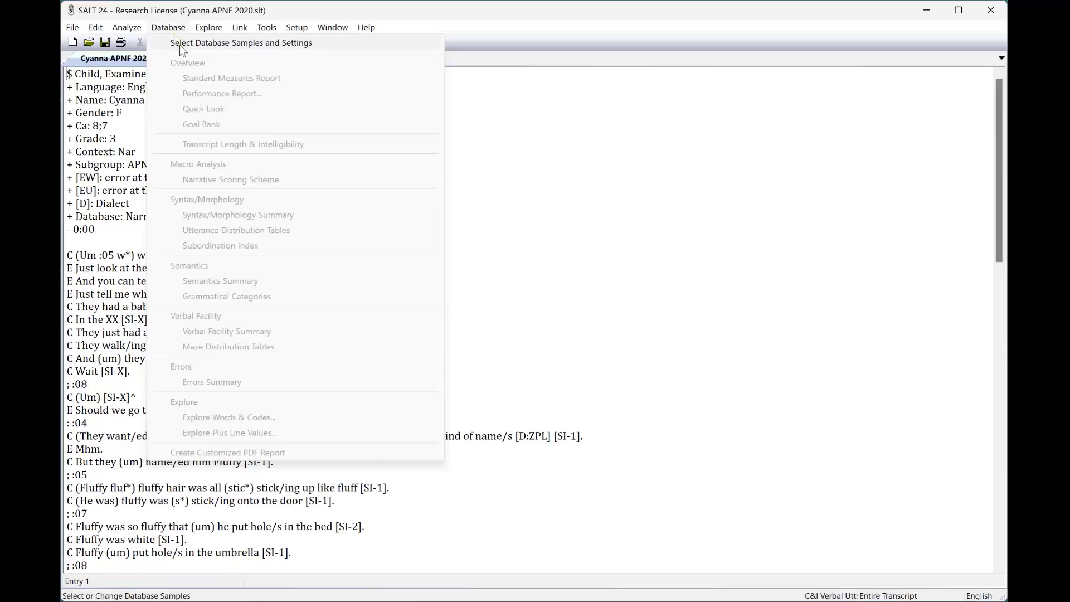
{"action": "left_click", "coordinate": [179, 43]}
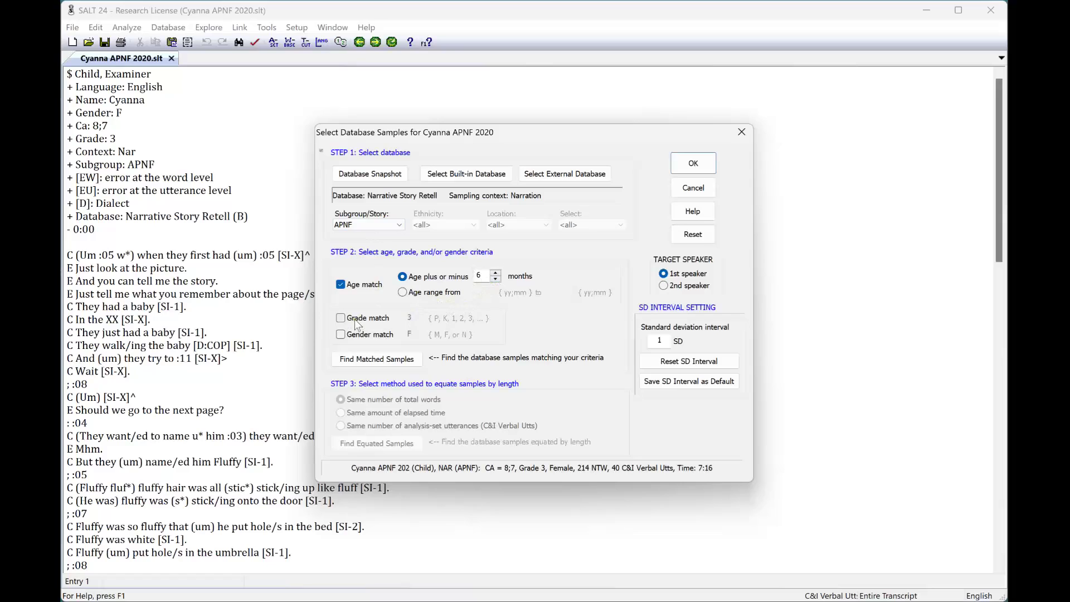
{"action": "left_click", "coordinate": [363, 363]}
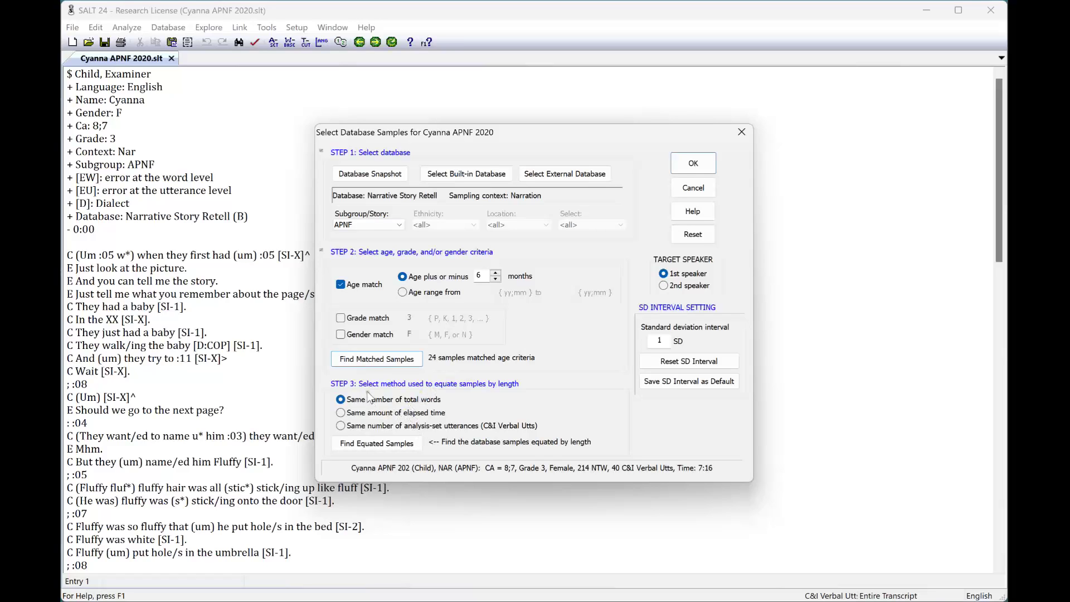
{"action": "left_click", "coordinate": [397, 446]}
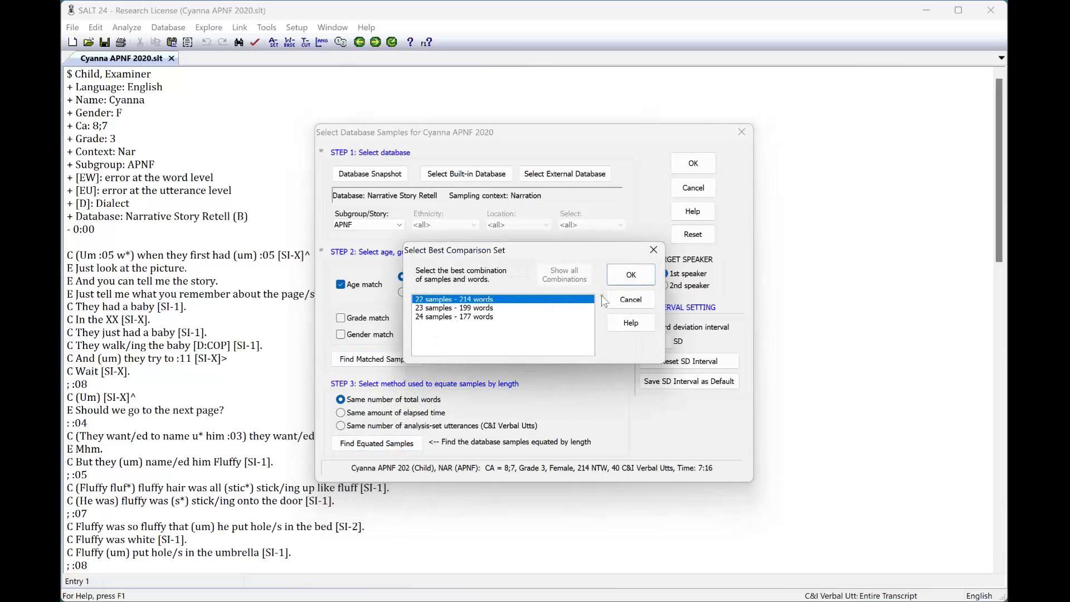
{"action": "left_click", "coordinate": [628, 284]}
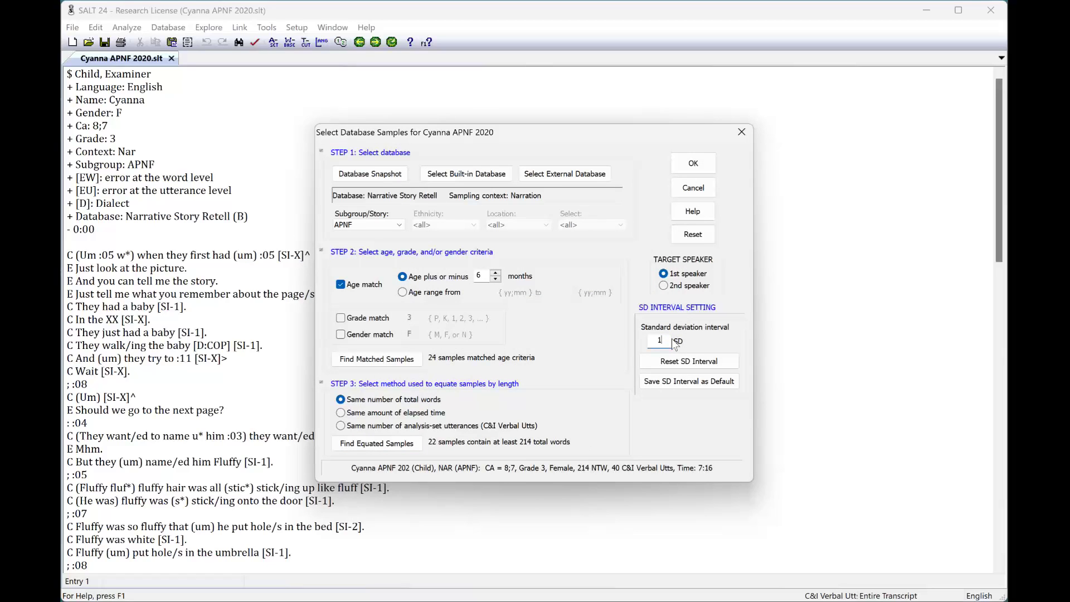
{"action": "type", "text": "."}
{"action": "left_click", "coordinate": [706, 170]}
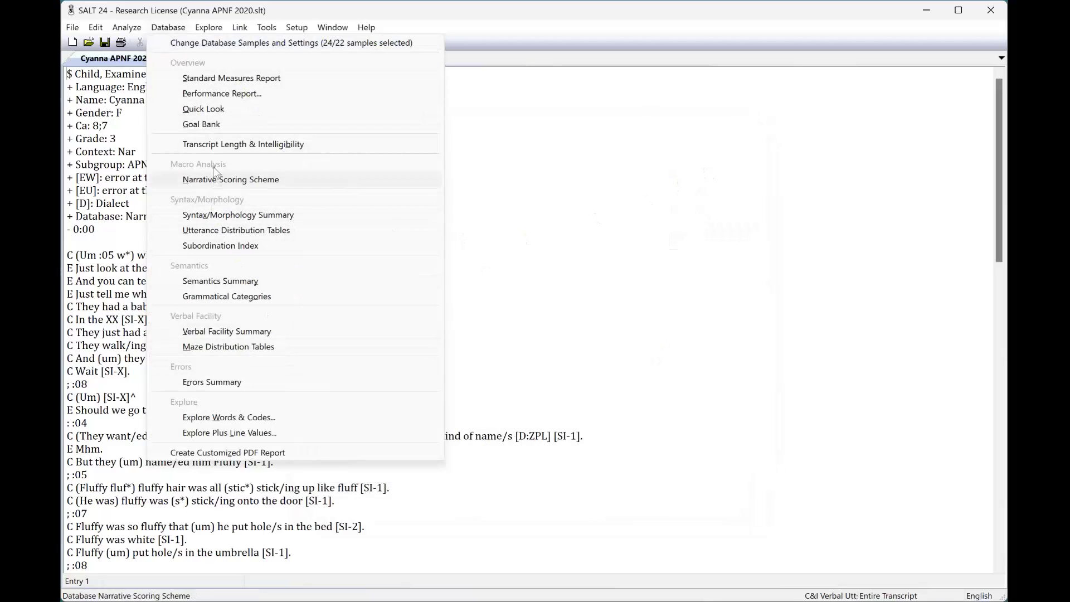
Step: Generate the database Standard Measures Report using the measure-driven combination of All and Equated, and review it down to the error measures
{"action": "left_click", "coordinate": [202, 80]}
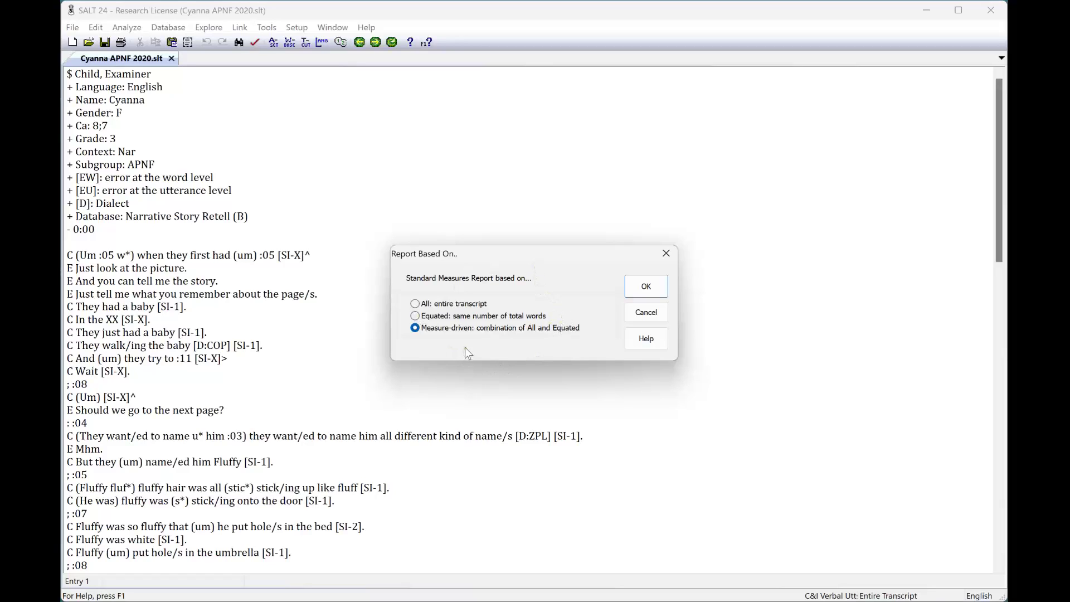
{"action": "left_click", "coordinate": [643, 295]}
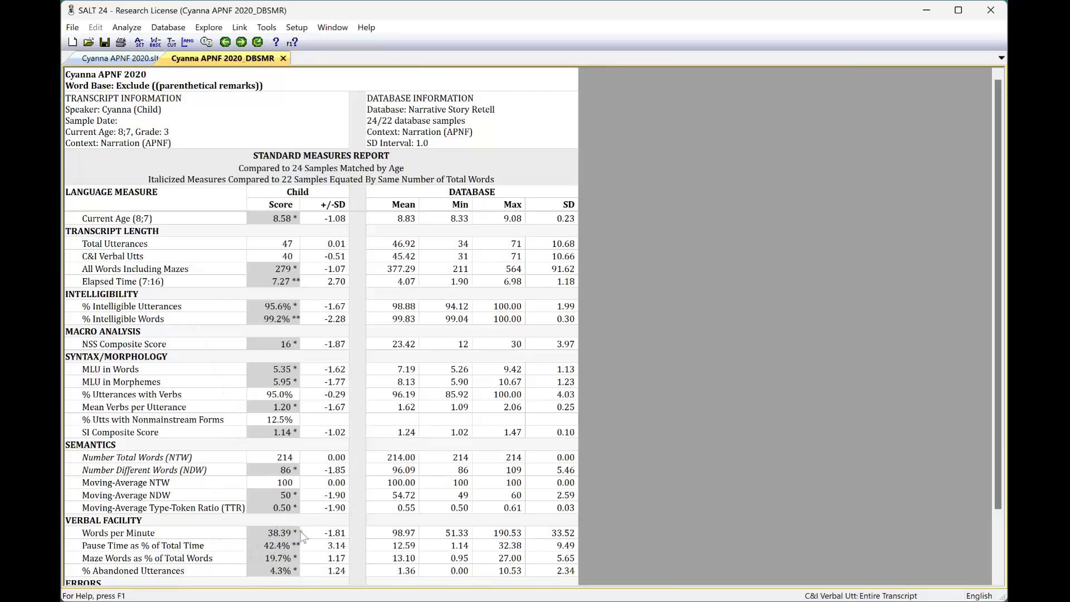
{"action": "scroll", "coordinate": [253, 542], "scroll_direction": "down", "scroll_amount": 3}
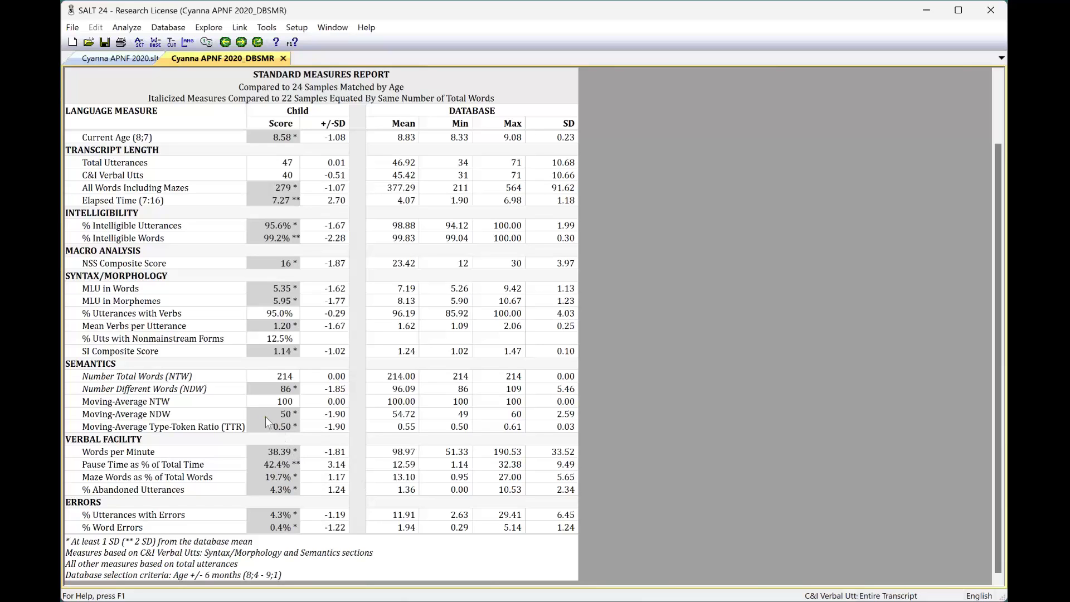
Step: Generate the database Quick Look report based on the entire transcript
{"action": "left_click", "coordinate": [169, 27]}
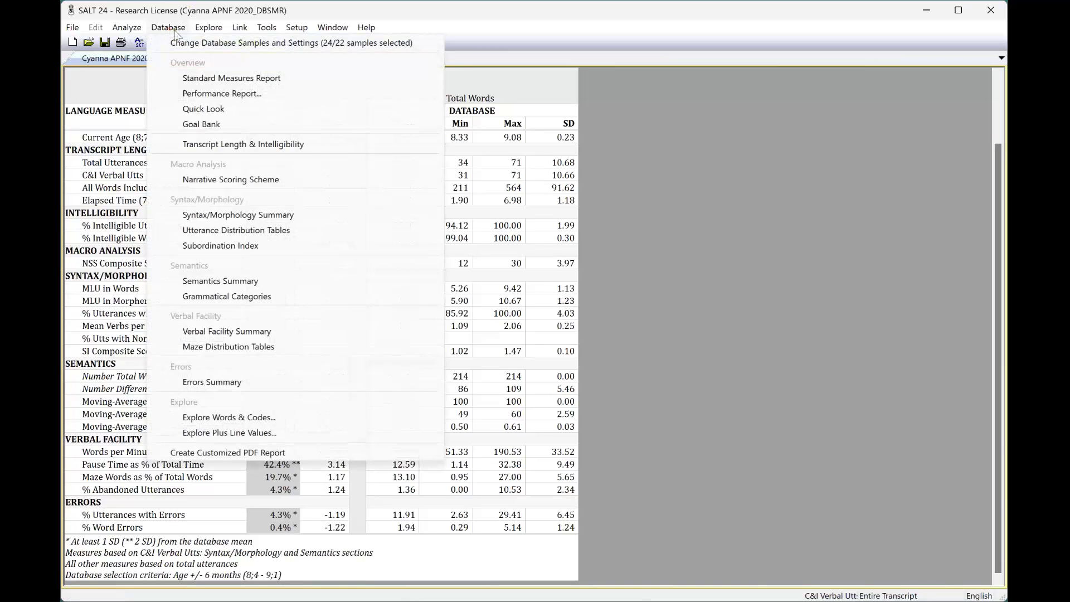
{"action": "left_click", "coordinate": [221, 110]}
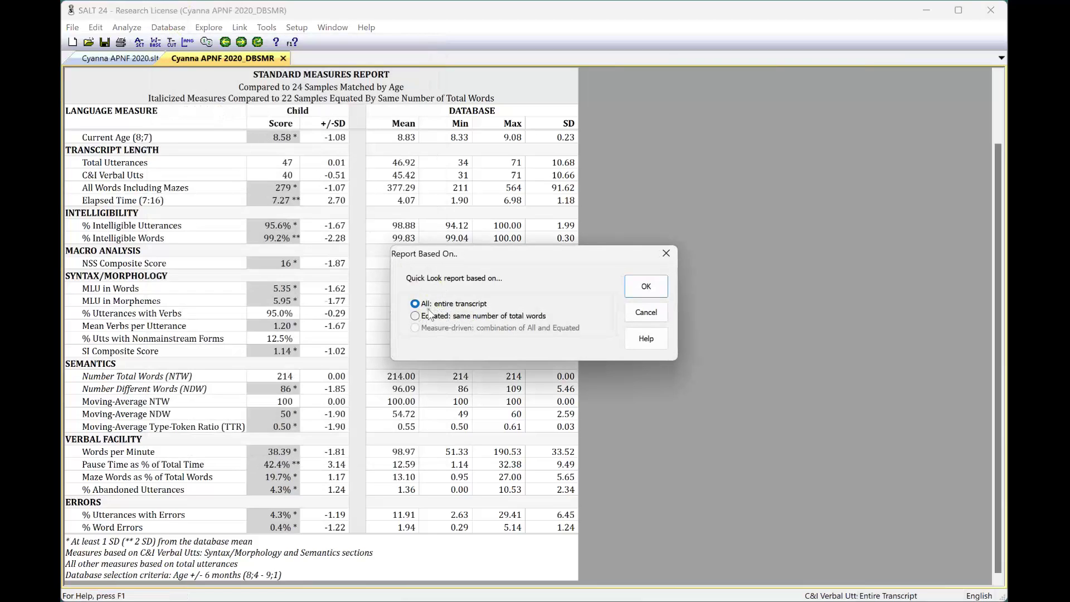
{"action": "left_click", "coordinate": [658, 289]}
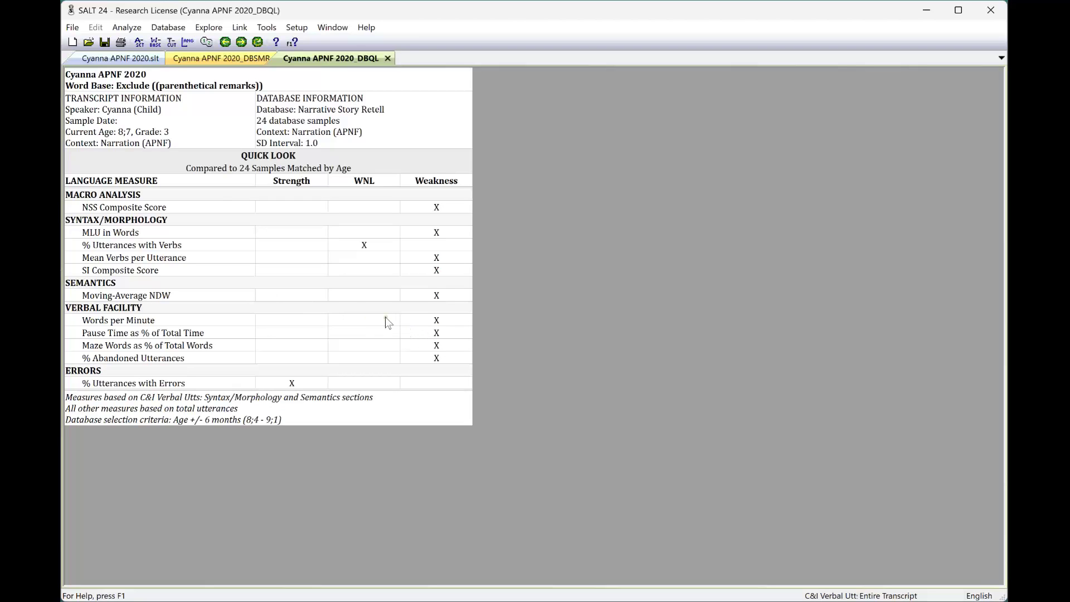
Step: Generate the database Performance Report with female pronouns and add "XXX" after the Elicitation Task and Database Overview heading
{"action": "left_click", "coordinate": [168, 27]}
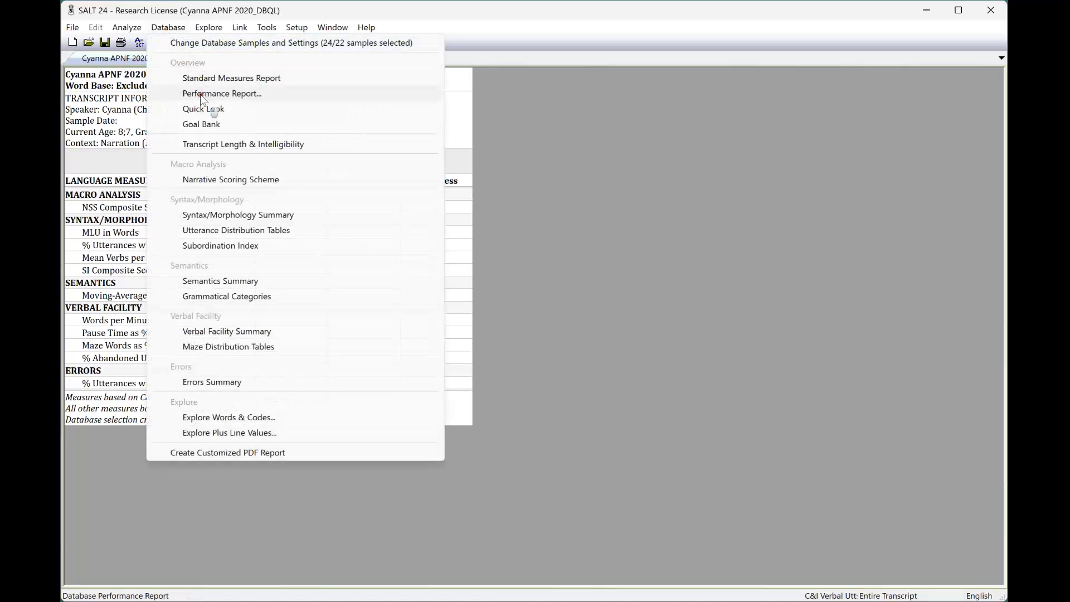
{"action": "left_click", "coordinate": [200, 95]}
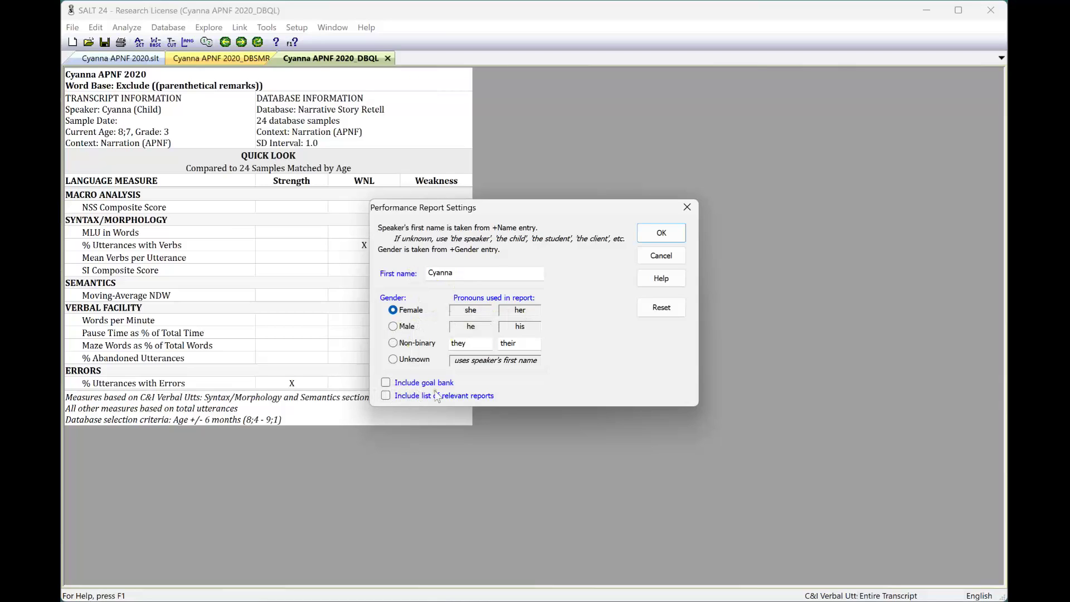
{"action": "left_click", "coordinate": [661, 233]}
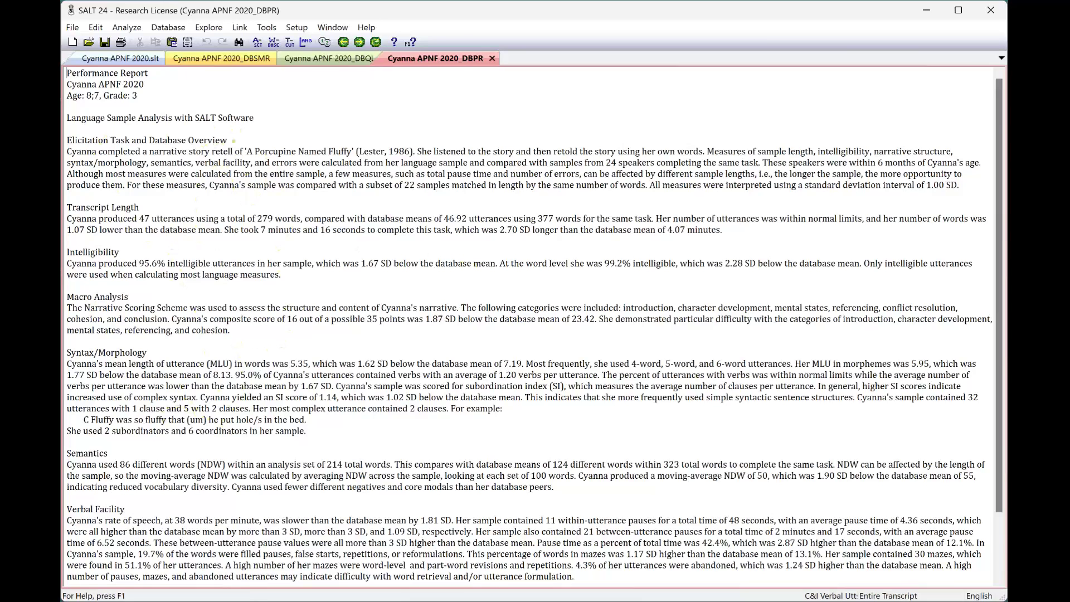
{"action": "left_click", "coordinate": [234, 141]}
{"action": "type", "text": "XXX"}
Step: Generate the database Goal Bank for the speaker, using the first name from the transcript
{"action": "left_click", "coordinate": [169, 27]}
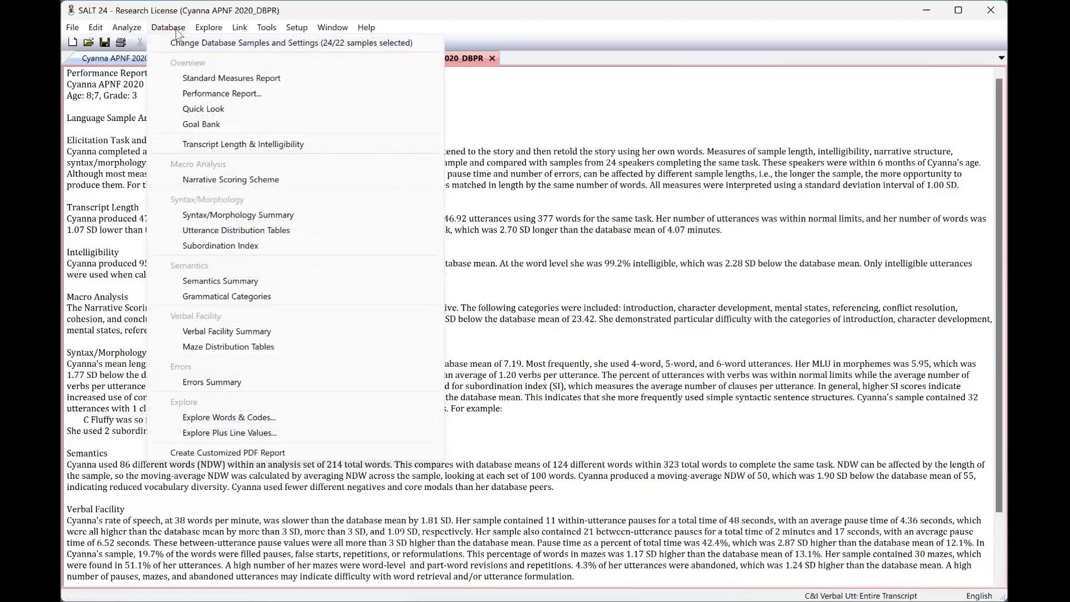
{"action": "left_click", "coordinate": [202, 124]}
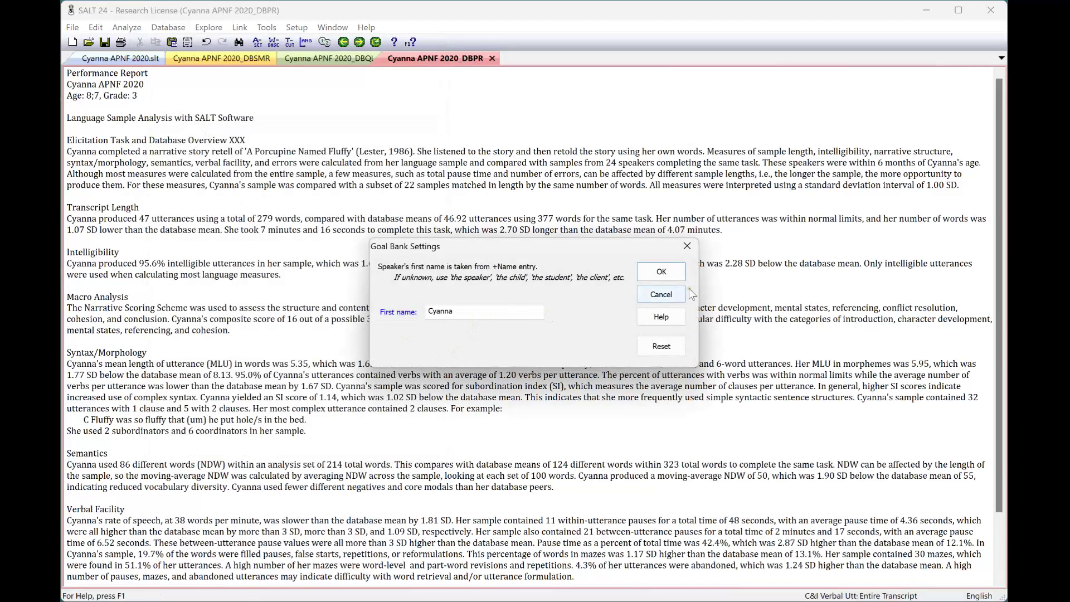
{"action": "left_click", "coordinate": [663, 277]}
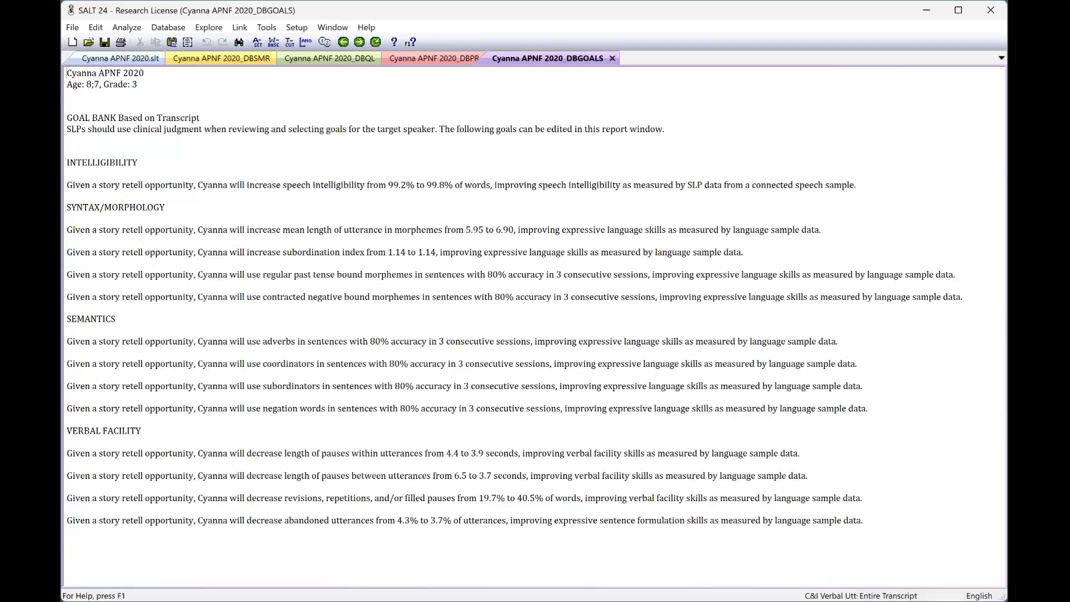
Step: Highlight the goal on mean length of utterance in morphemes and the accuracy wording of the adverbs goal to review them
{"action": "left_click_drag", "start_coordinate": [72, 230], "coordinate": [827, 234]}
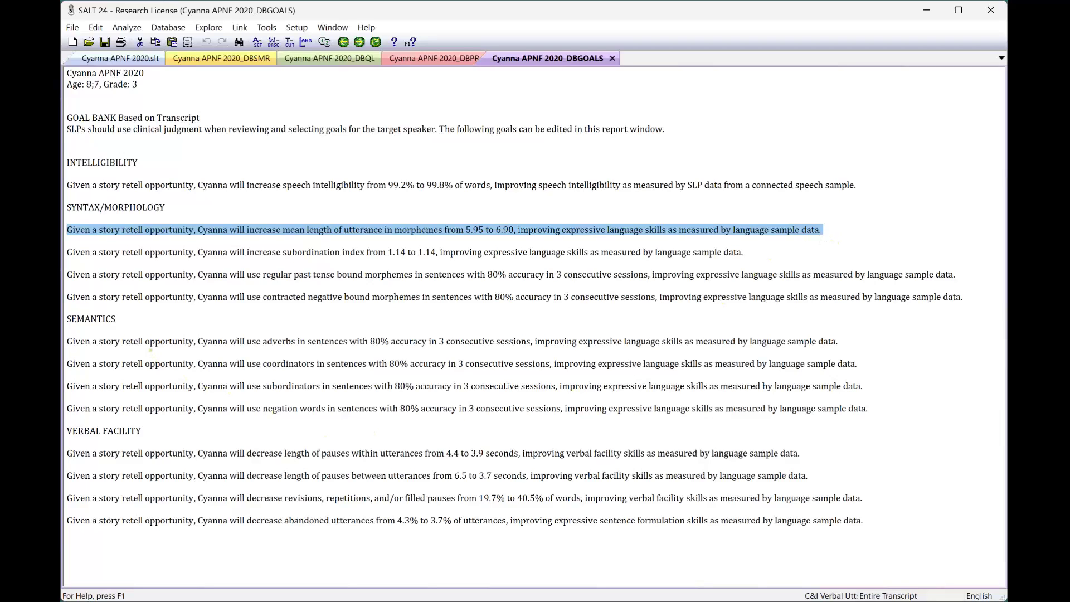
{"action": "left_click", "coordinate": [150, 352]}
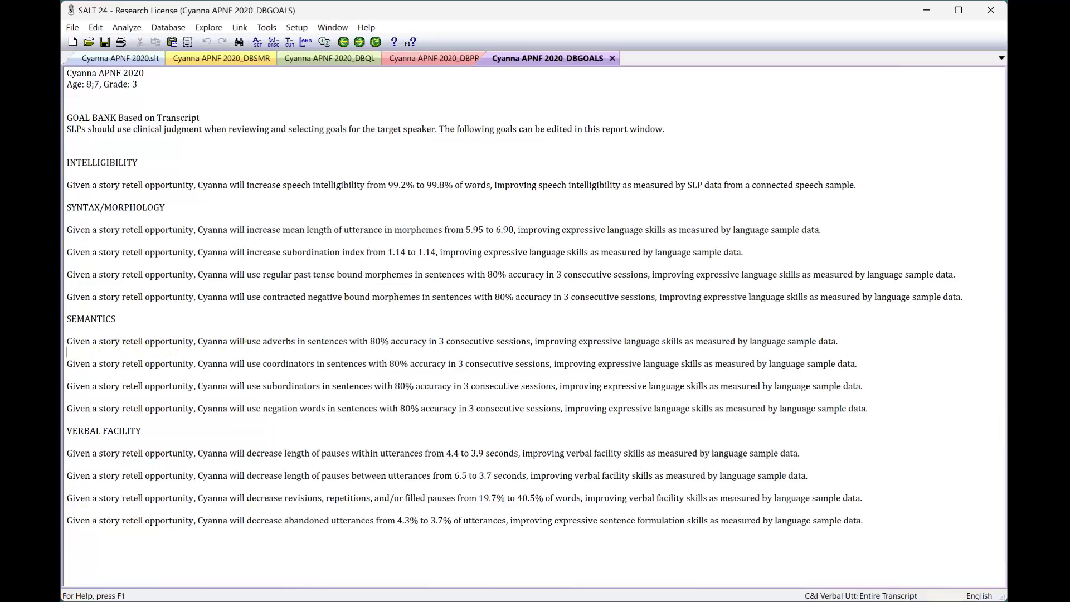
{"action": "left_click_drag", "start_coordinate": [271, 342], "coordinate": [529, 343]}
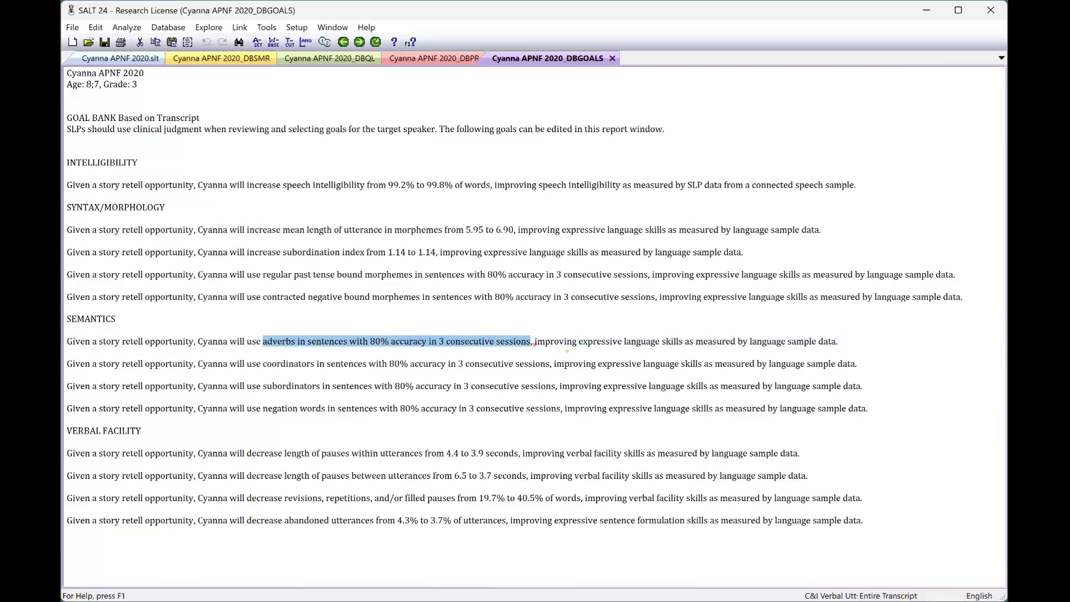
{"action": "left_click", "coordinate": [583, 342]}
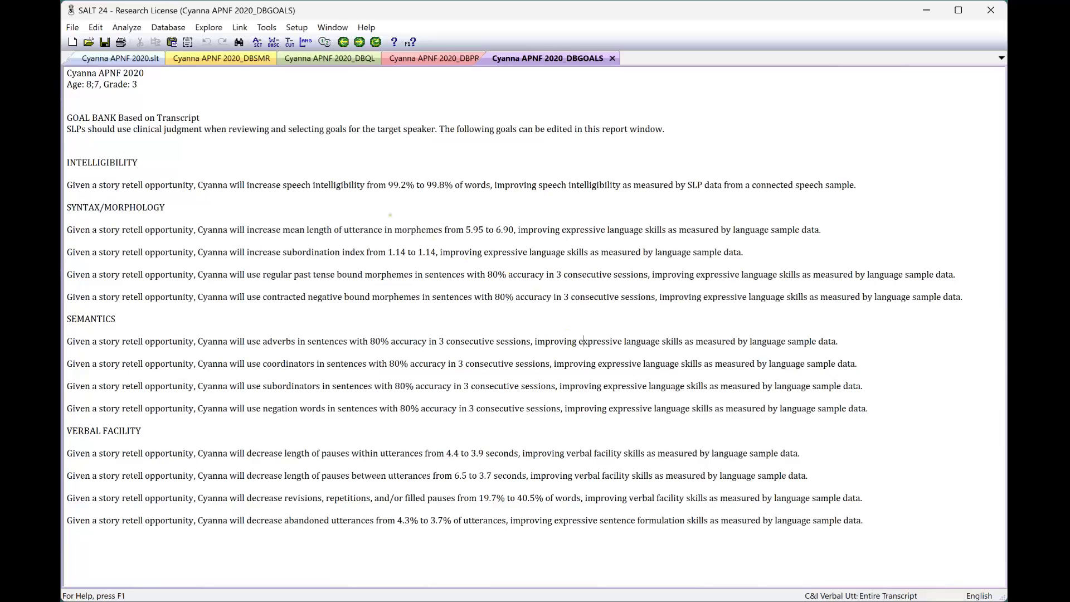
Step: Return to the Standard Measures Report, generate the measure-driven database Verbal Facility Summary, and review it down to abandoned utterances
{"action": "left_click", "coordinate": [239, 59]}
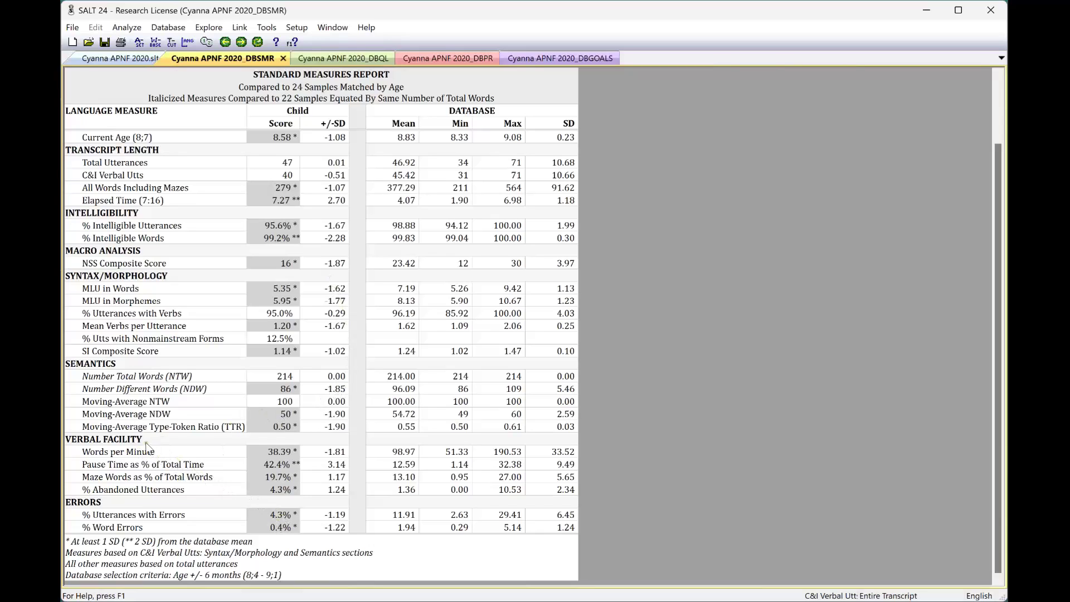
{"action": "left_click", "coordinate": [174, 28]}
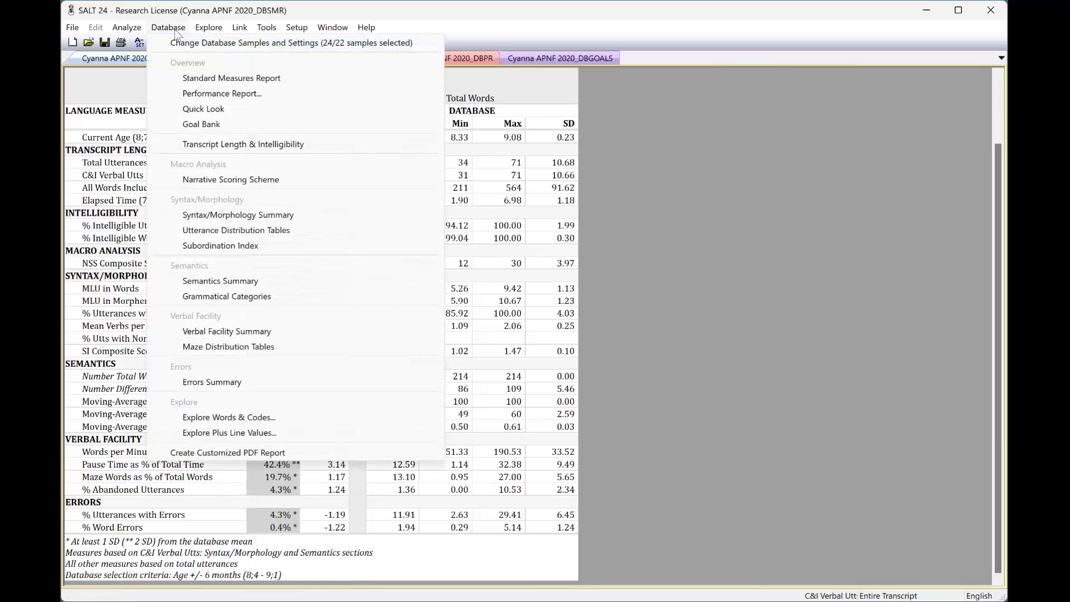
{"action": "left_click", "coordinate": [199, 332]}
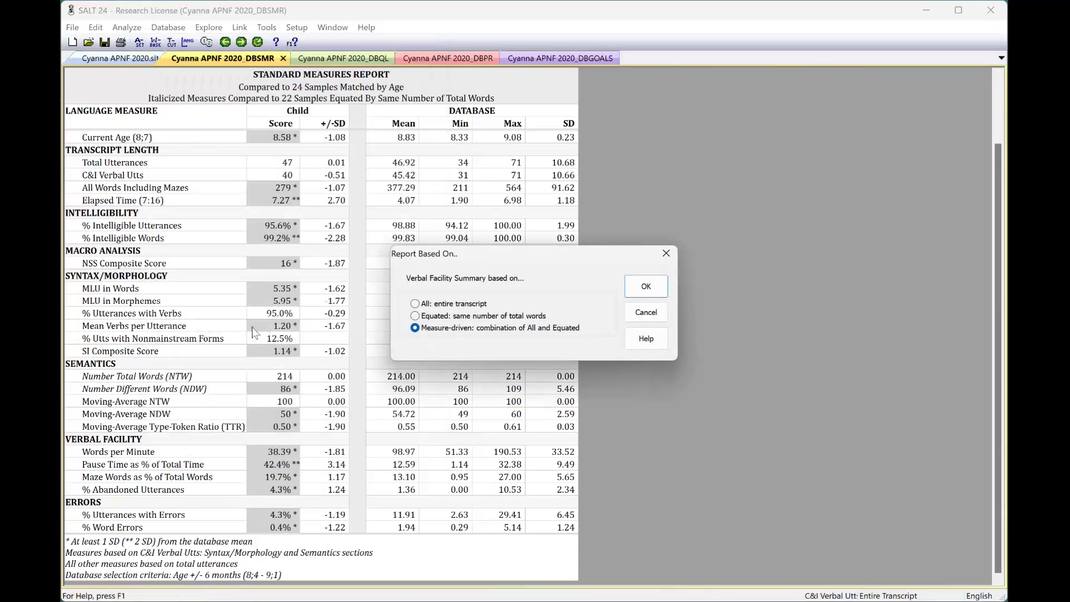
{"action": "left_click", "coordinate": [645, 287]}
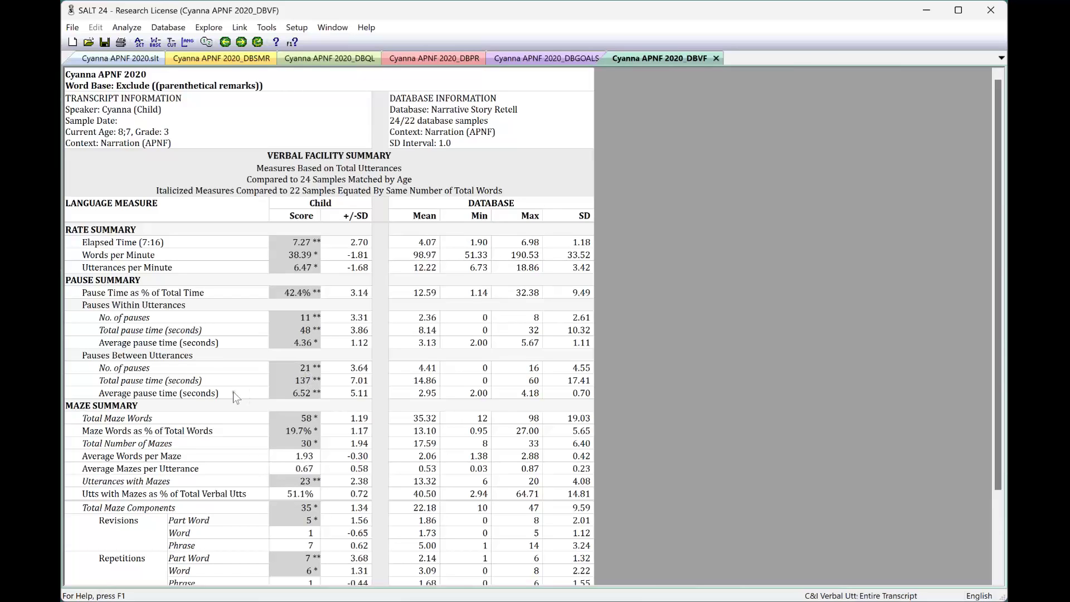
{"action": "scroll", "coordinate": [186, 406], "scroll_direction": "down", "scroll_amount": 3}
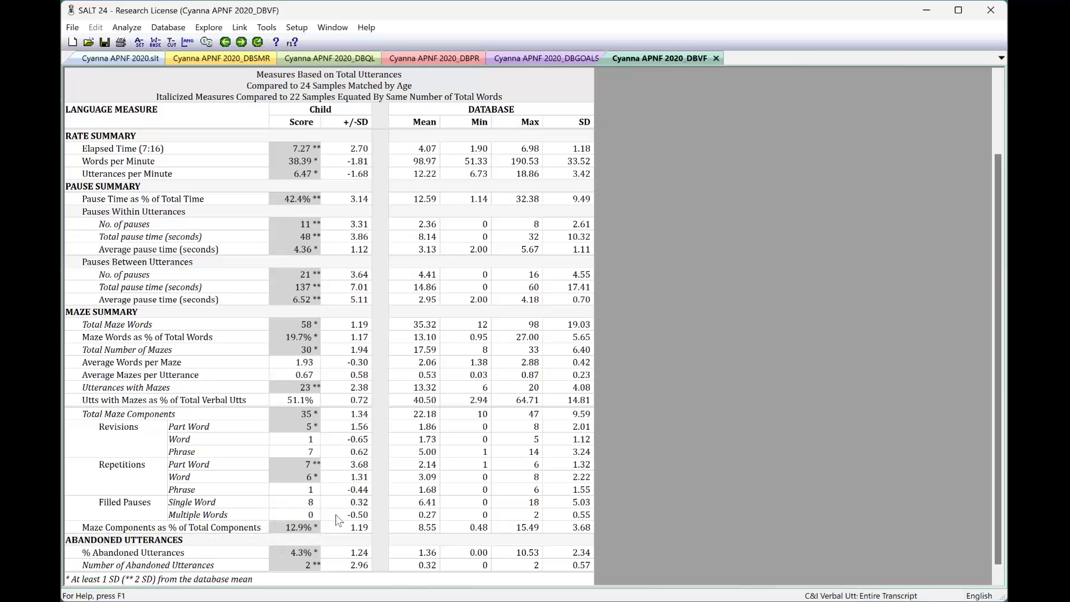
Step: Generate the database Semantics Summary using the measure-driven combination of All and Equated
{"action": "left_click", "coordinate": [165, 27]}
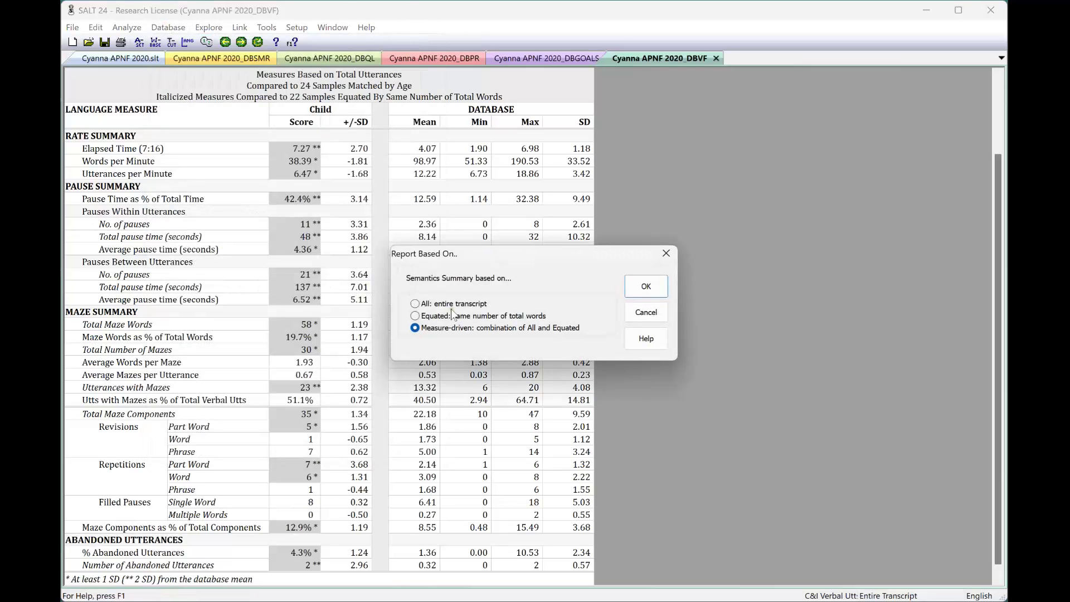
{"action": "left_click", "coordinate": [647, 287]}
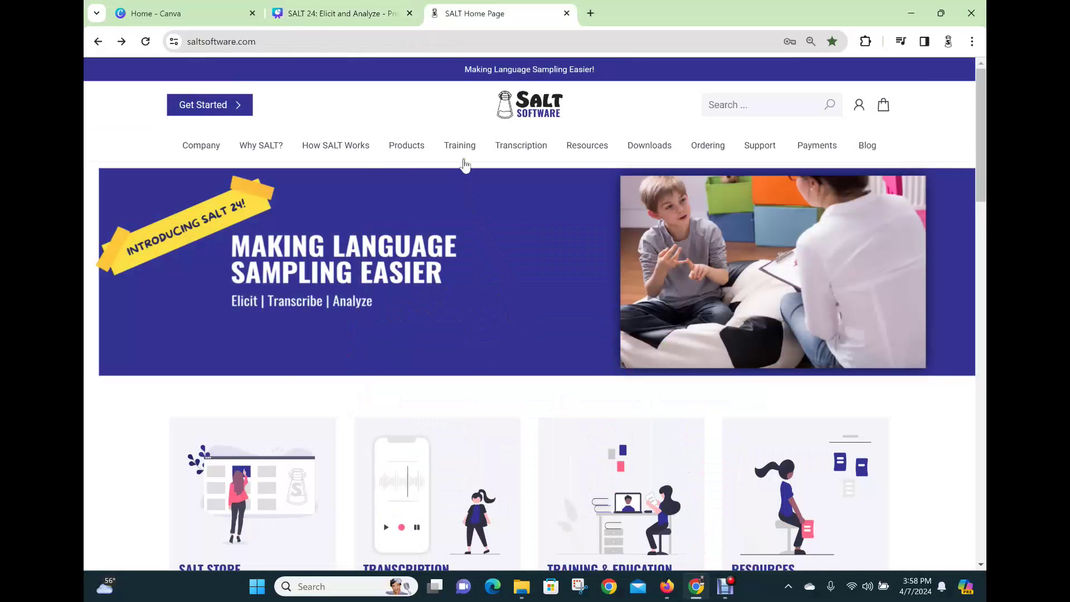
Step: On the SALT Software website in the browser, open the self-paced online courses page and look through the course list
{"action": "mouse_move", "coordinate": [462, 153]}
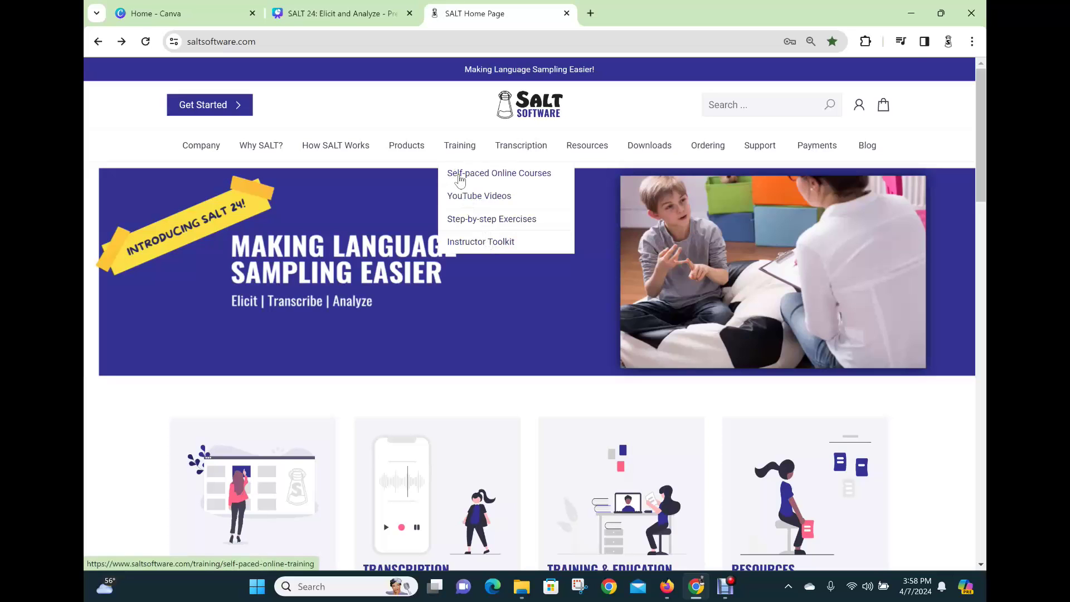
{"action": "left_click", "coordinate": [459, 177]}
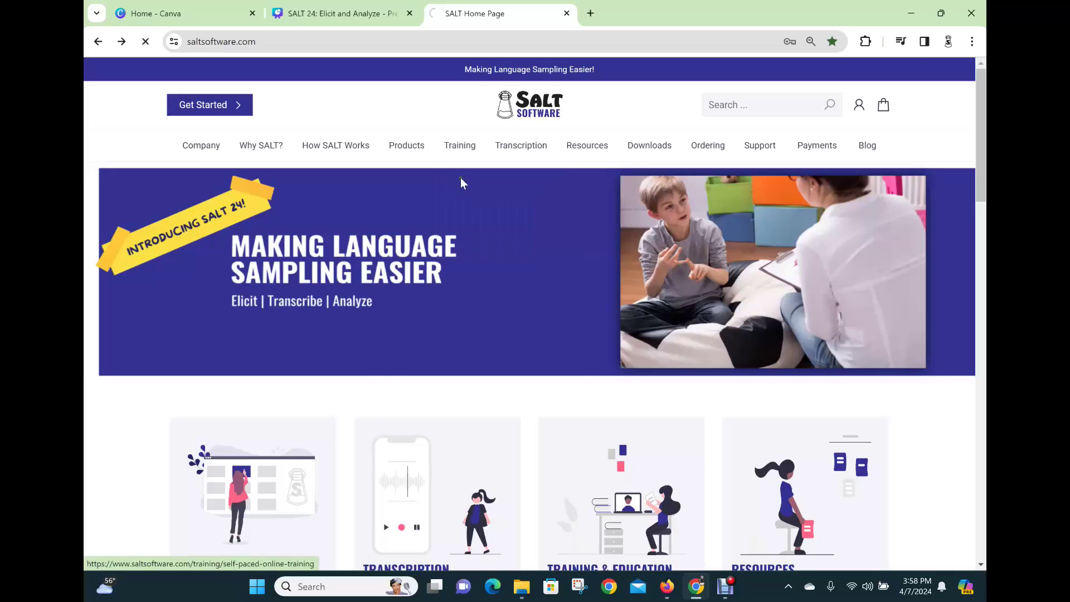
{"action": "scroll", "coordinate": [504, 209], "scroll_direction": "down", "scroll_amount": 7}
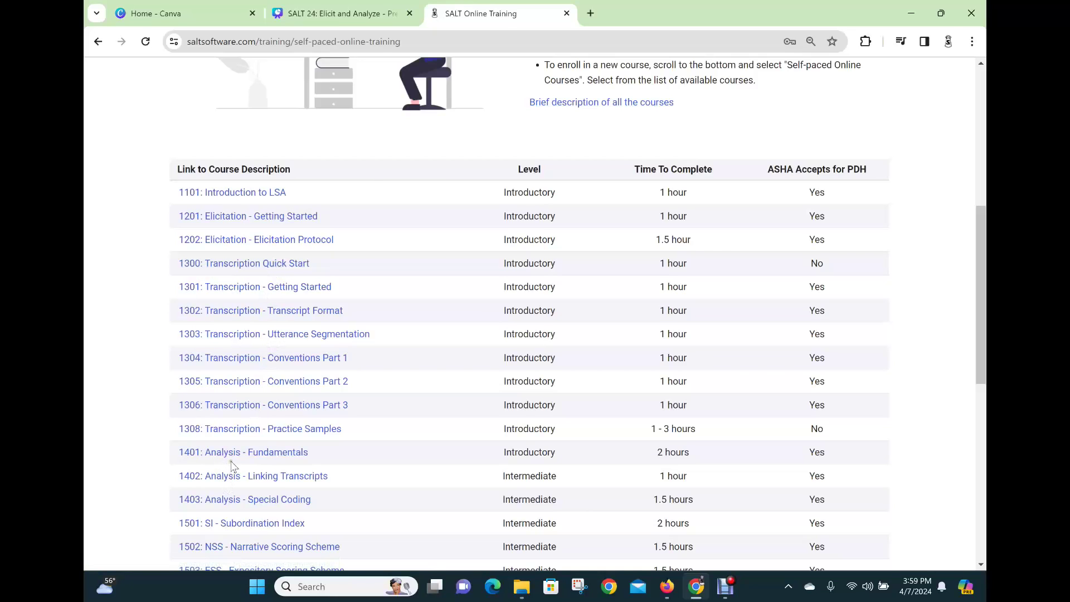
{"action": "scroll", "coordinate": [242, 469], "scroll_direction": "down", "scroll_amount": 1}
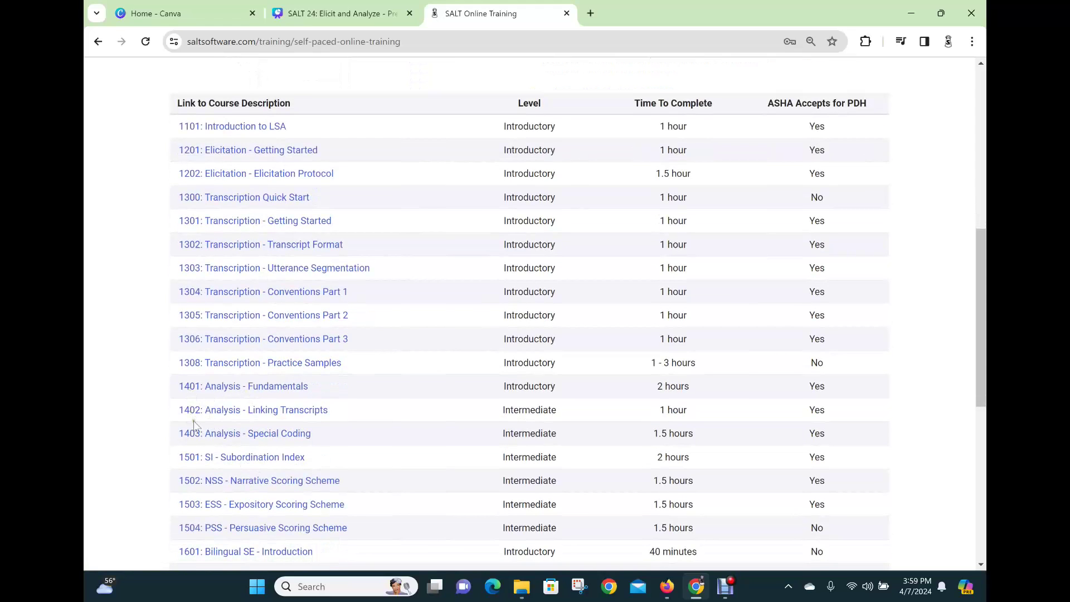
{"action": "scroll", "coordinate": [202, 441], "scroll_direction": "down", "scroll_amount": 1}
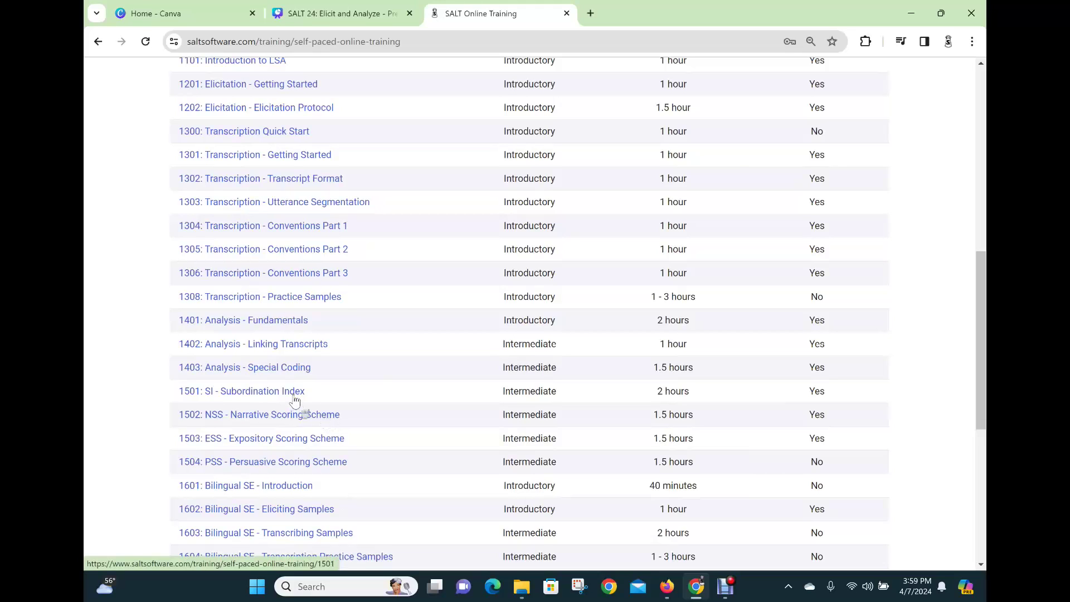
{"action": "scroll", "coordinate": [295, 400], "scroll_direction": "down", "scroll_amount": 1}
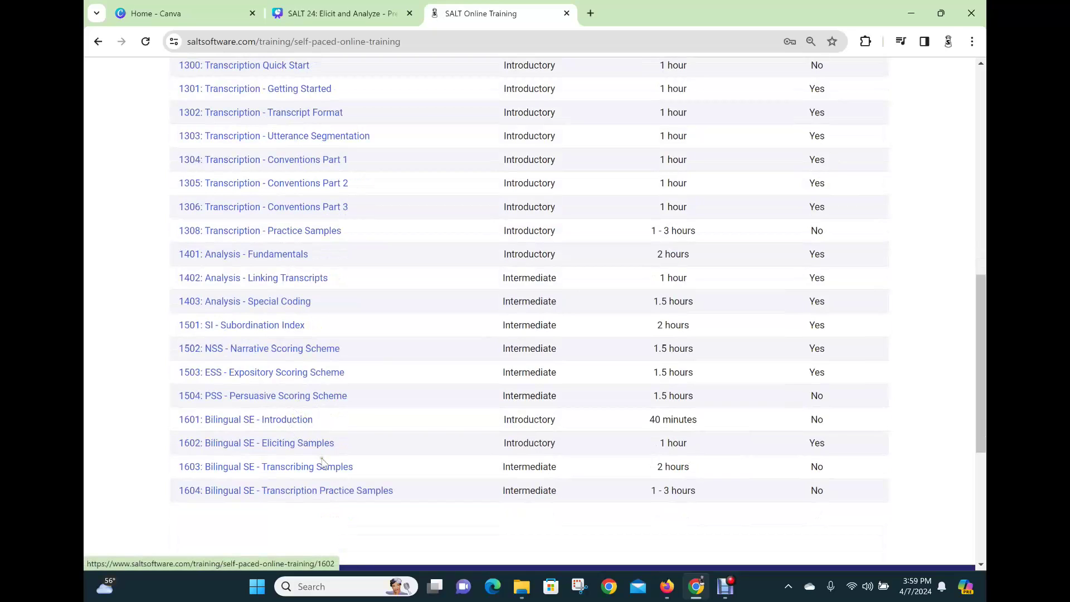
Step: Open the Database Summary by Grade document from the SALT website's resources and look through its table of grades and sampling contexts
{"action": "scroll", "coordinate": [312, 467], "scroll_direction": "up", "scroll_amount": 3}
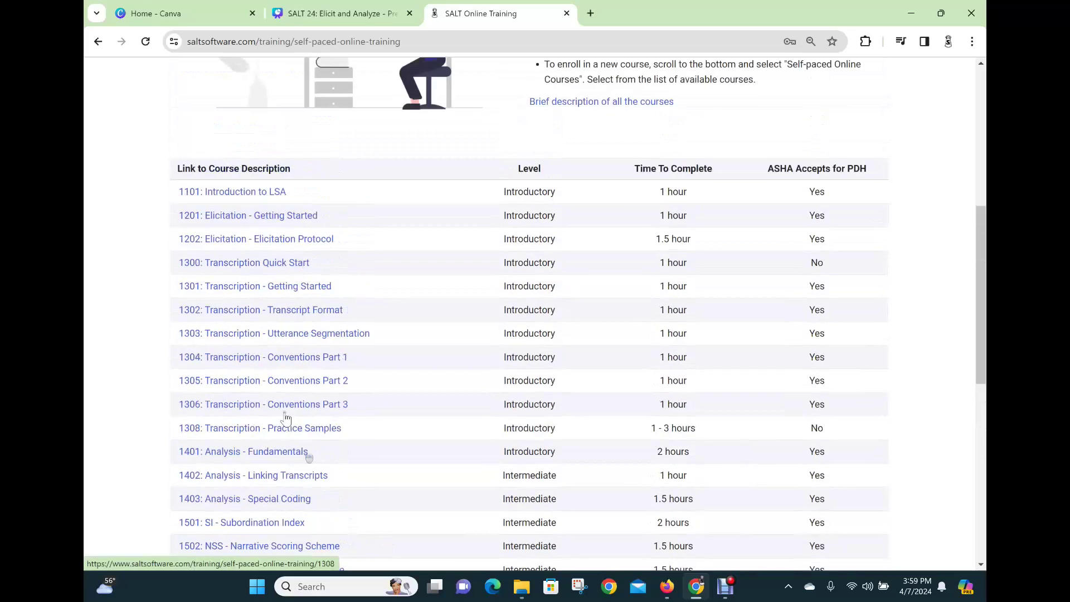
{"action": "scroll", "coordinate": [282, 411], "scroll_direction": "up", "scroll_amount": 6}
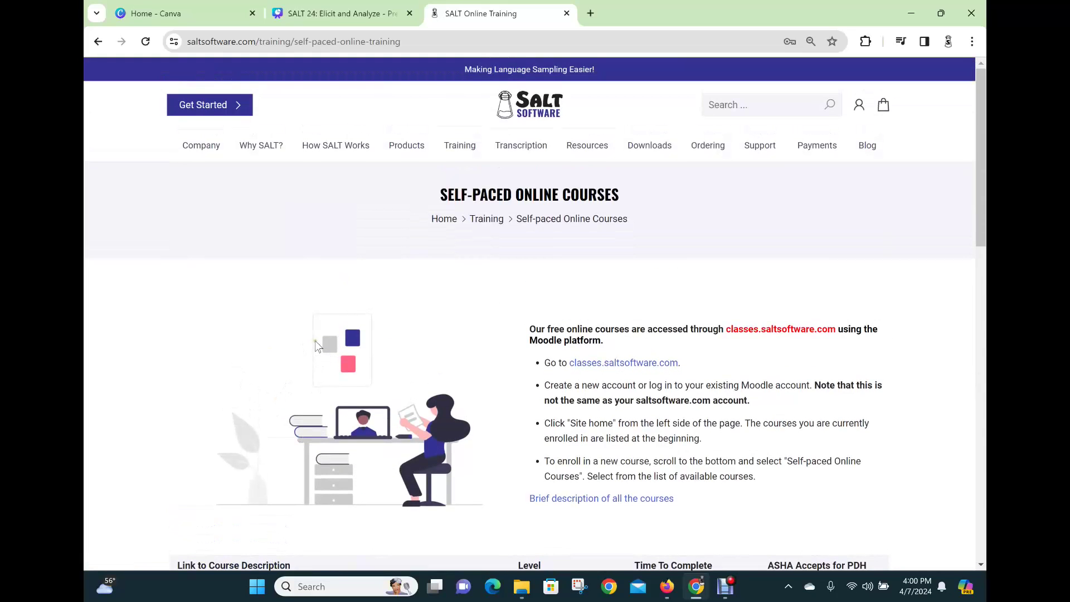
{"action": "mouse_move", "coordinate": [577, 149]}
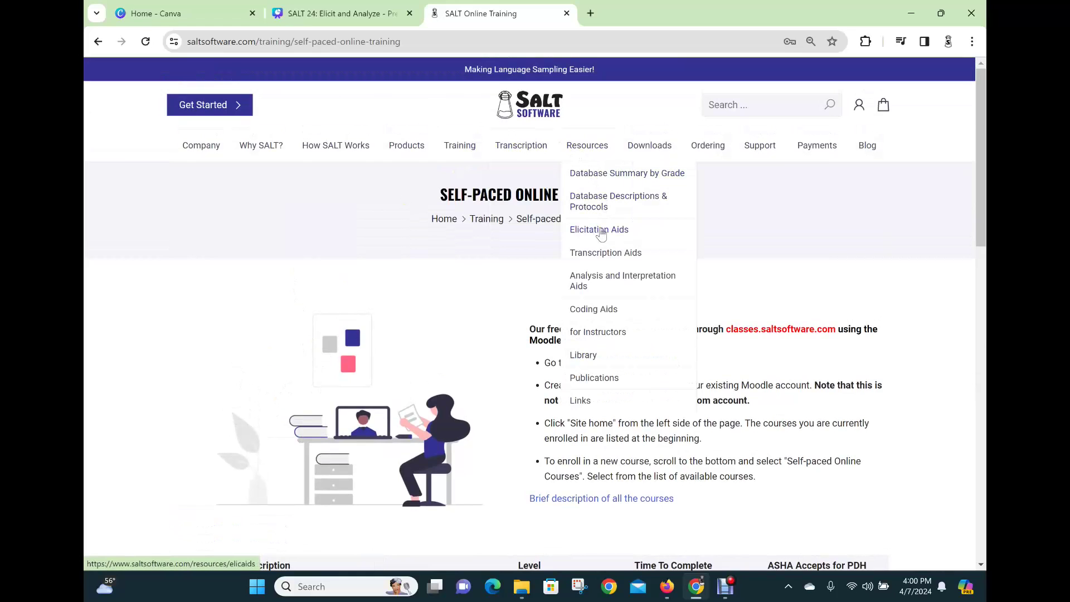
{"action": "left_click", "coordinate": [585, 175]}
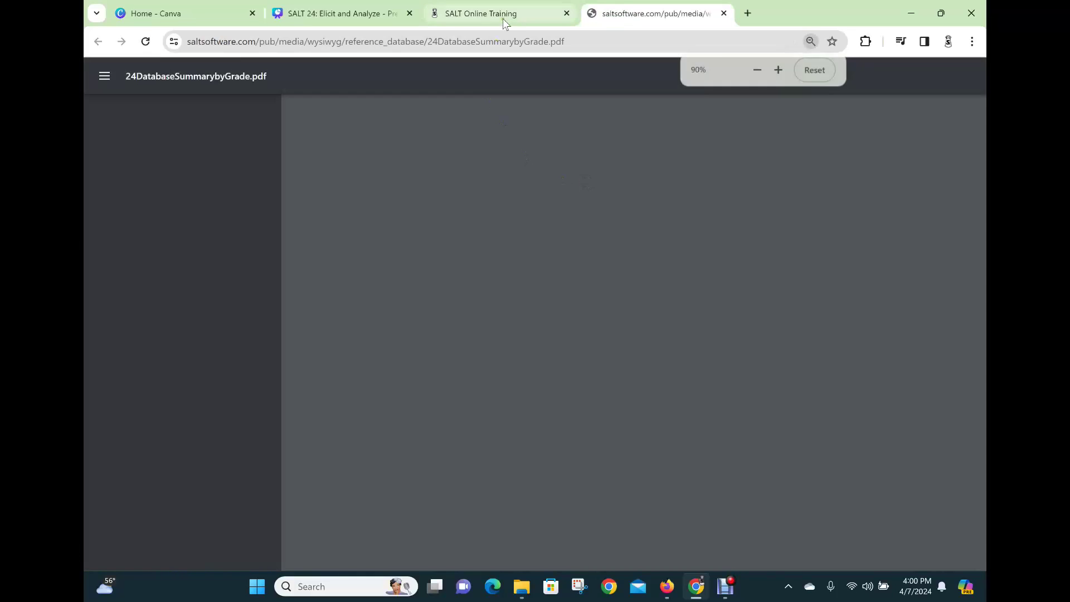
{"action": "scroll", "coordinate": [628, 335], "scroll_direction": "down", "scroll_amount": 5}
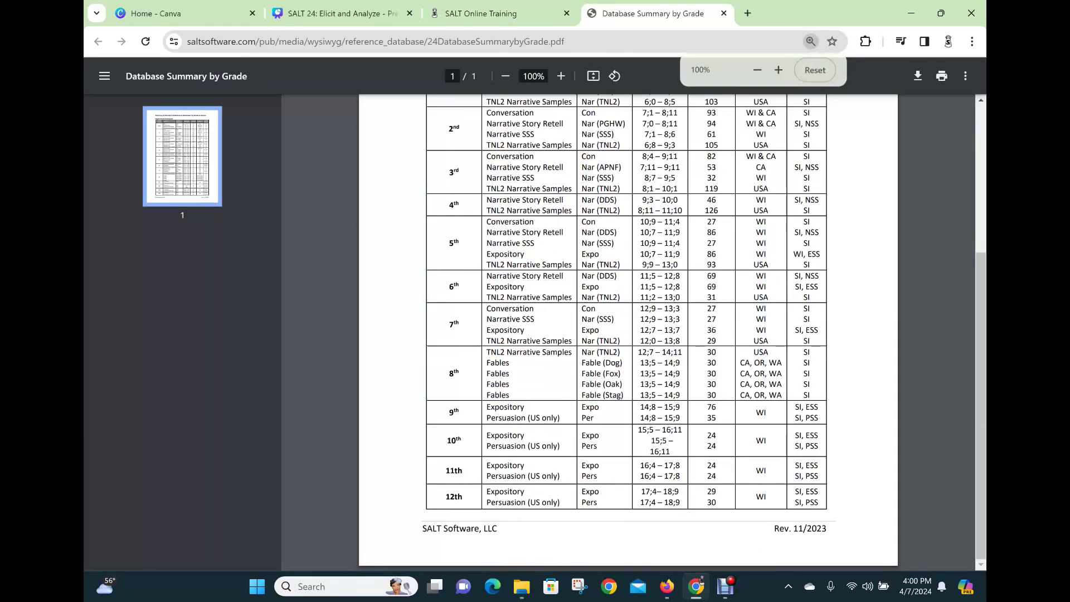
{"action": "scroll", "coordinate": [628, 334], "scroll_direction": "up", "scroll_amount": 5}
Step: Return to the SALT website, open the Elicitation Aids resource page, and look through its protocols, products, comprehension questions and frog story materials
{"action": "left_click", "coordinate": [481, 15]}
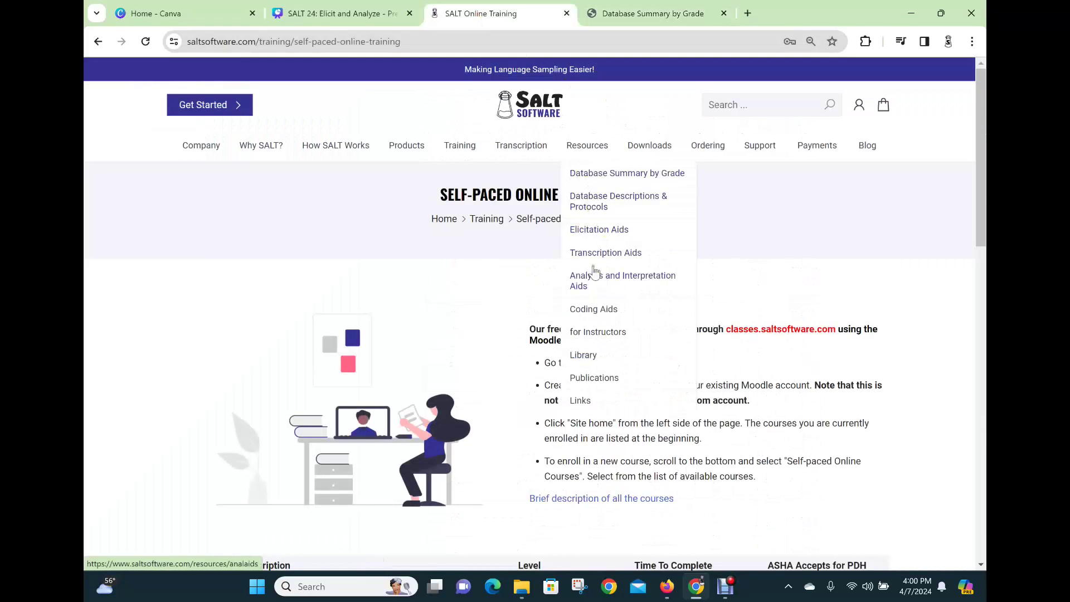
{"action": "left_click", "coordinate": [580, 231]}
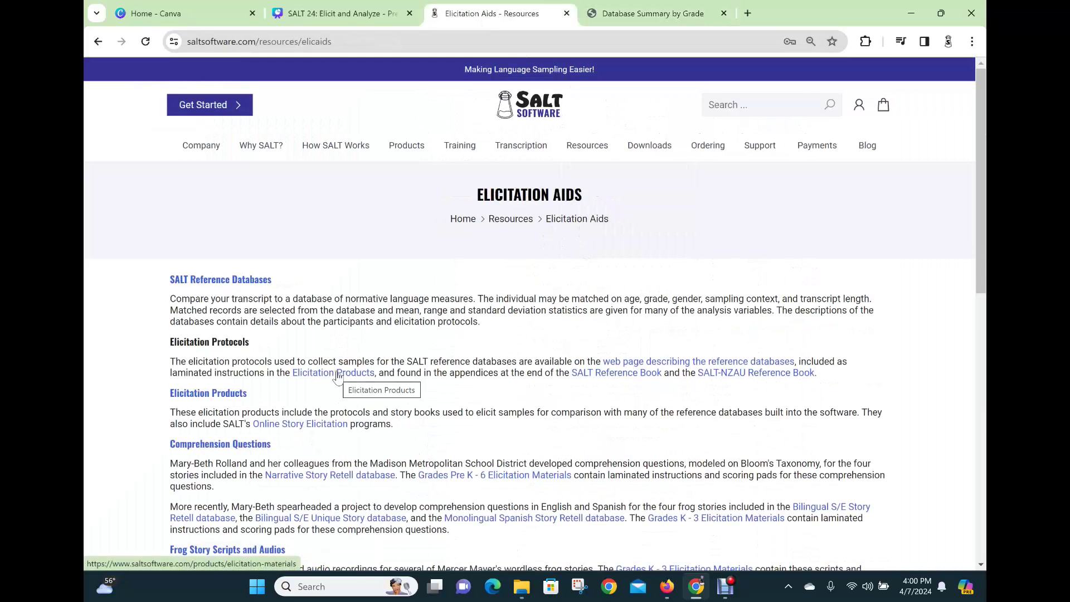
{"action": "scroll", "coordinate": [337, 376], "scroll_direction": "down", "scroll_amount": 2}
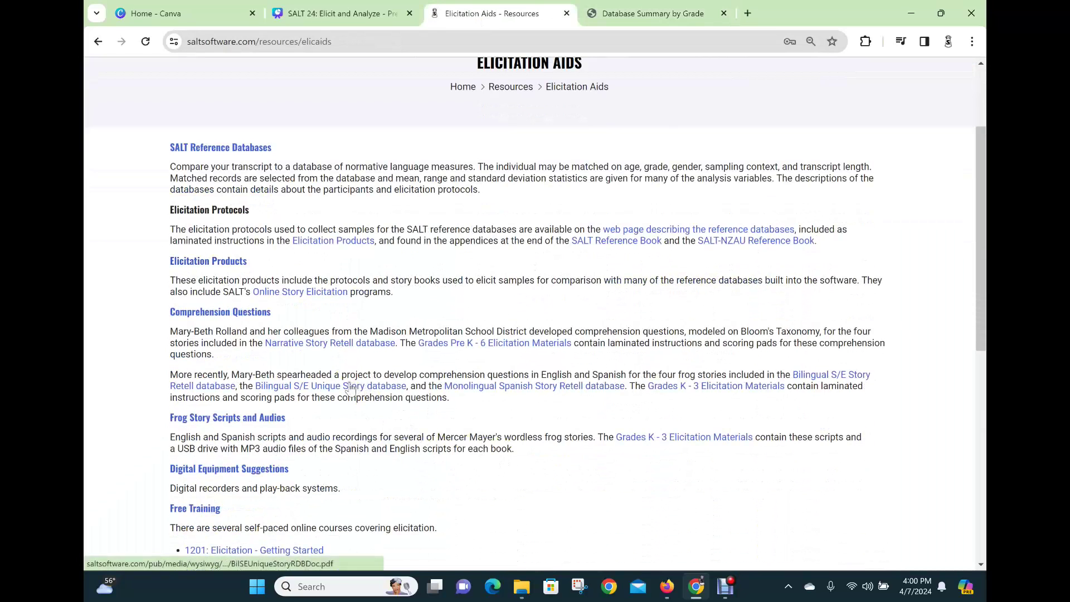
{"action": "scroll", "coordinate": [349, 388], "scroll_direction": "down", "scroll_amount": 1}
{"action": "scroll", "coordinate": [348, 388], "scroll_direction": "down", "scroll_amount": 3}
{"action": "scroll", "coordinate": [262, 332], "scroll_direction": "up", "scroll_amount": 4}
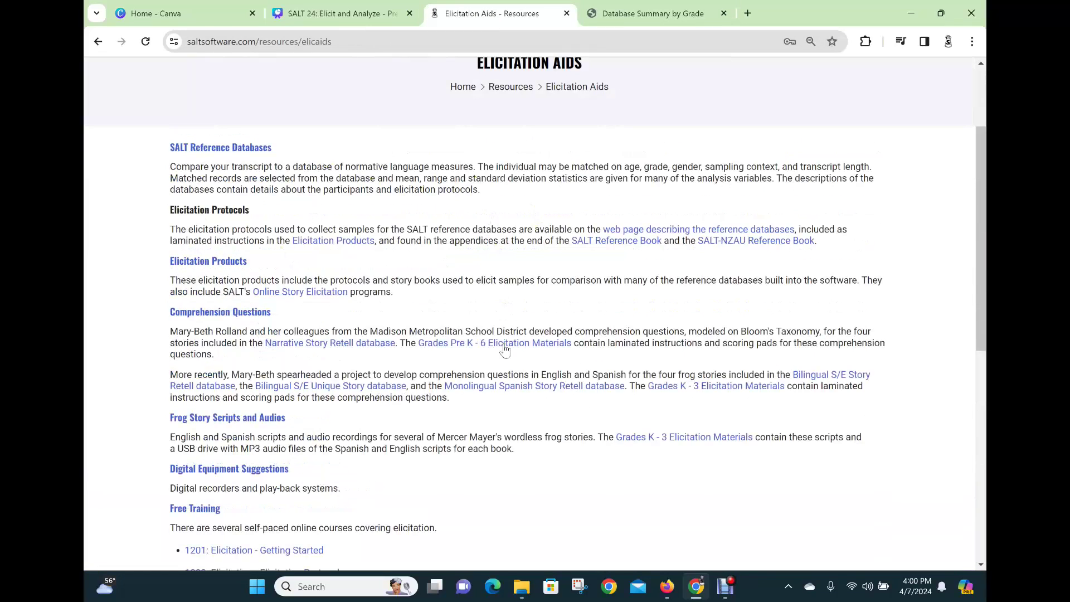
{"action": "scroll", "coordinate": [450, 369], "scroll_direction": "up", "scroll_amount": 2}
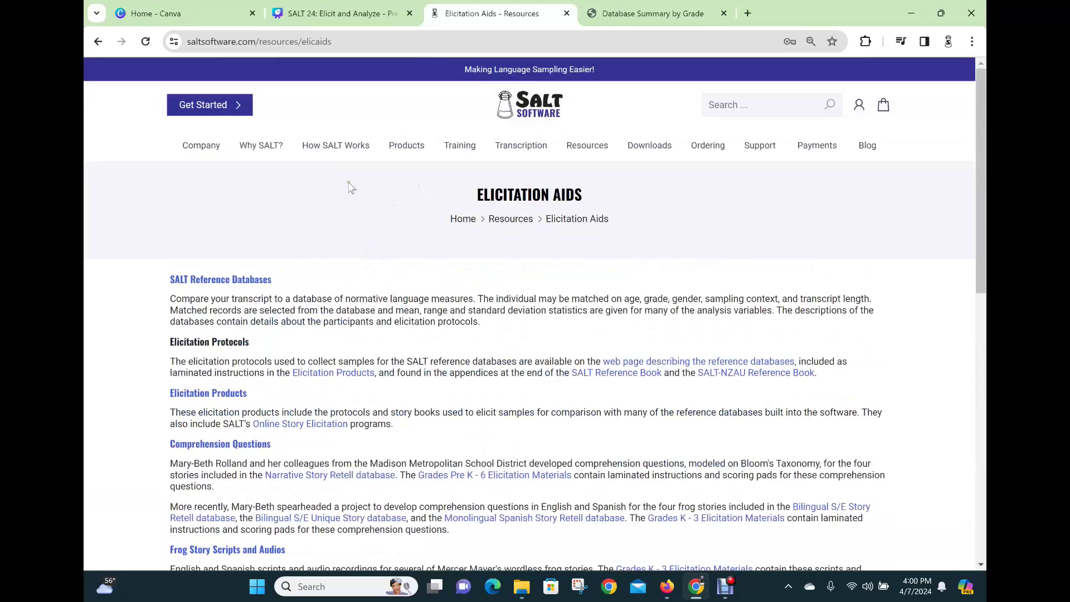